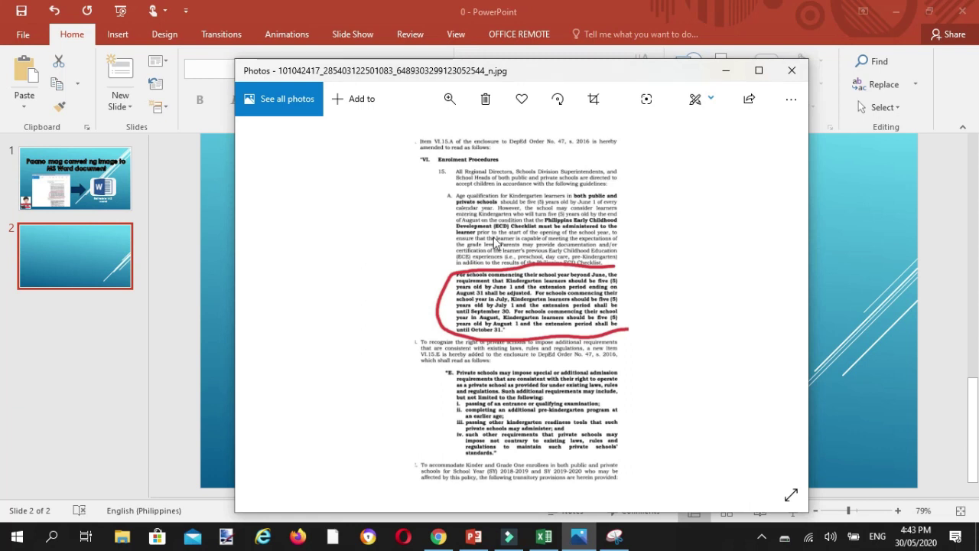
Shift the Photos viewer left and back right while reviewing the DepEd memo image
left_click_drag(614, 75, 577, 71)
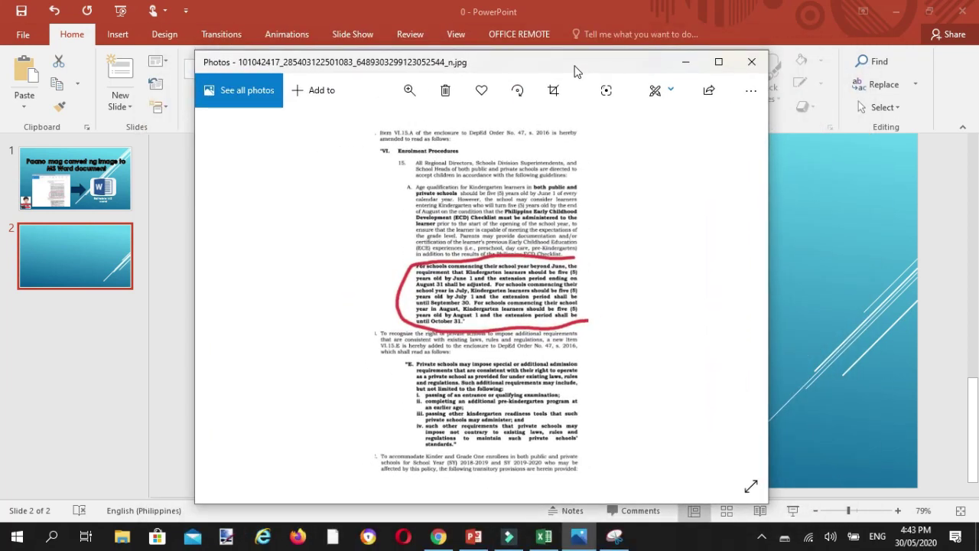
left_click_drag(577, 72, 603, 72)
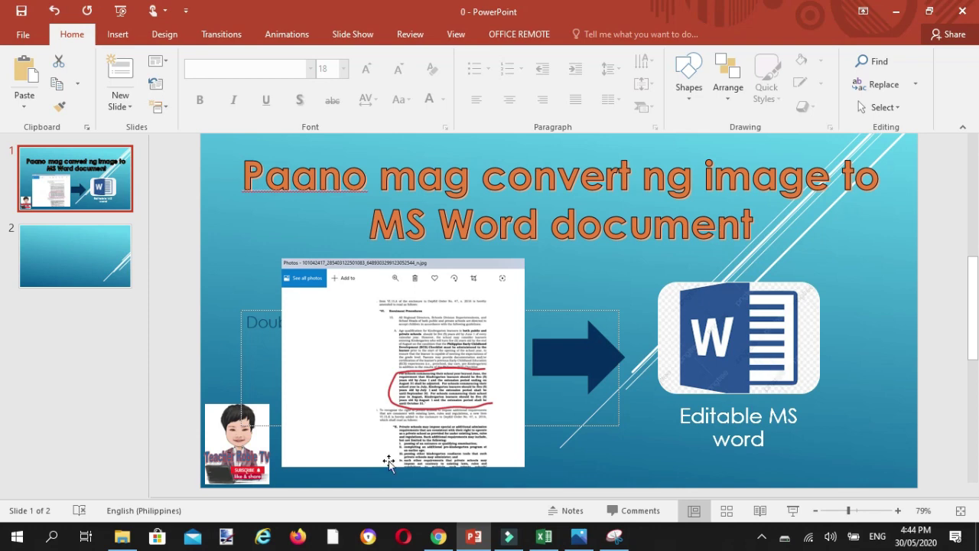
Launch Word 2016 from Windows search, maximize the blank document, then restore it beside Downloads
left_click(48, 539)
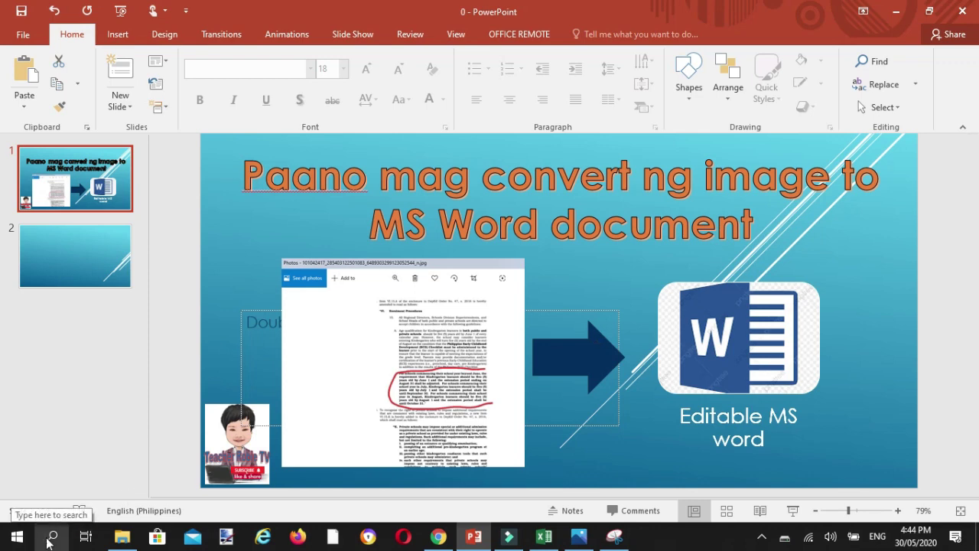
type("word")
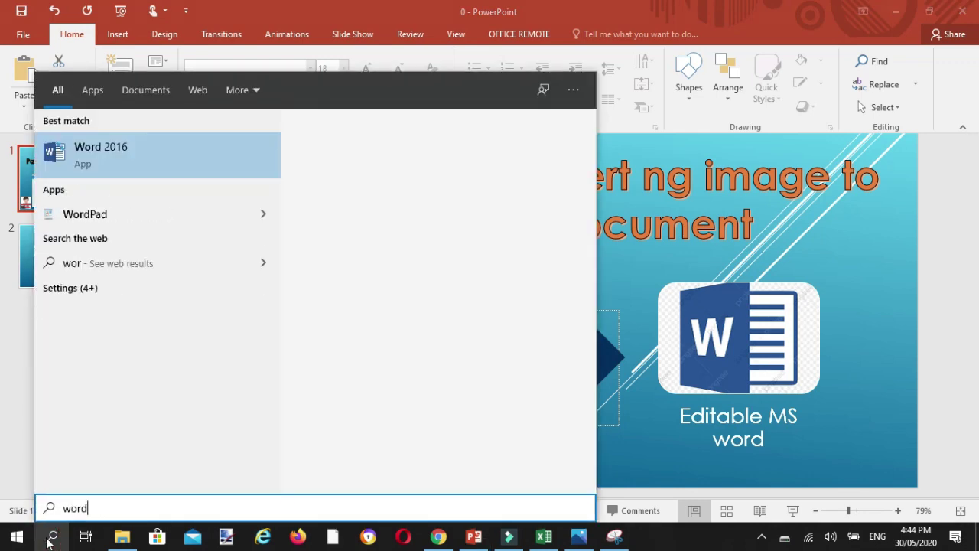
left_click(141, 162)
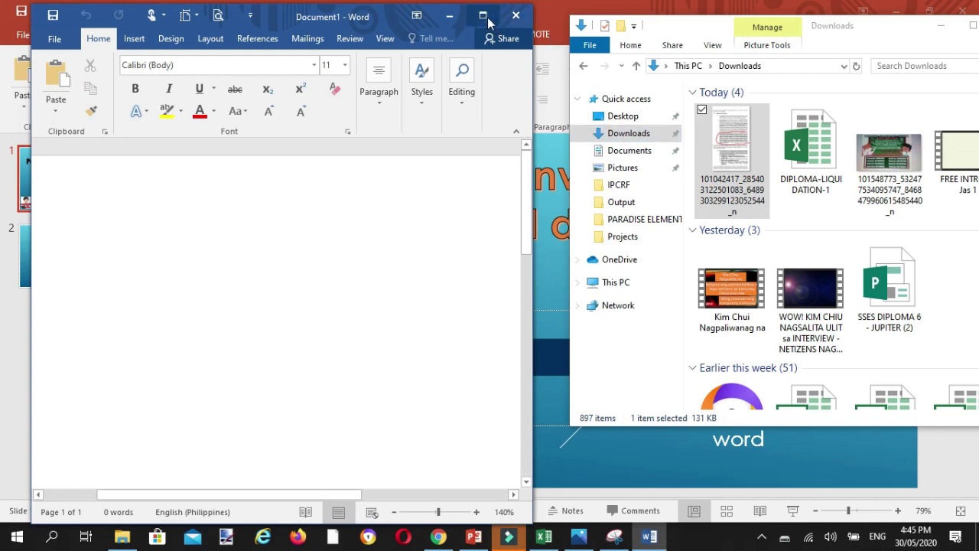
left_click(483, 16)
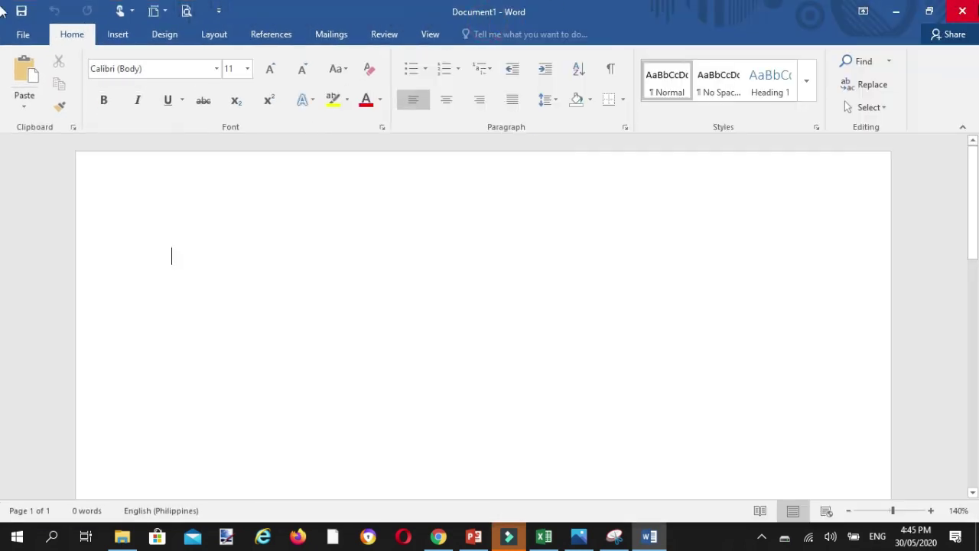
left_click(930, 13)
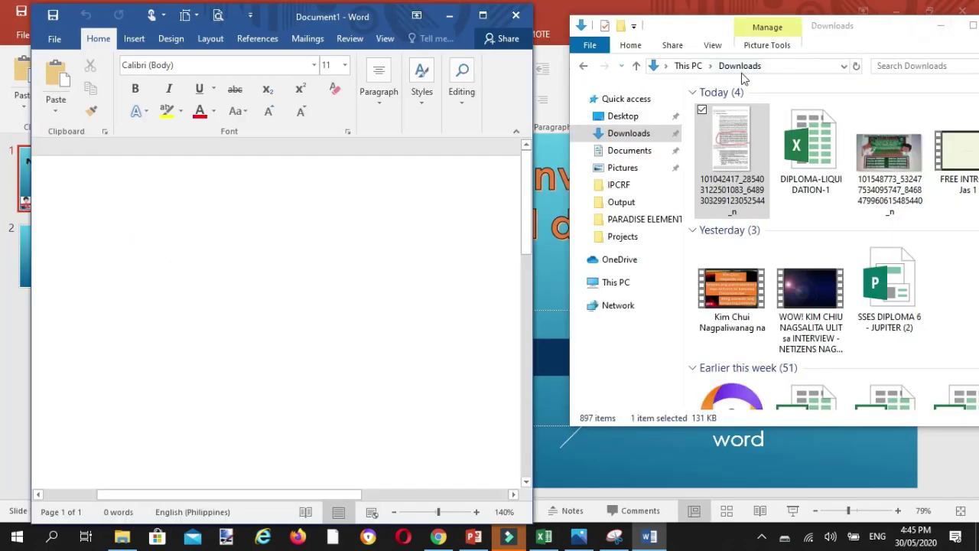
Drag the memo JPG from Downloads into Document1, maximize Word, and scroll through the picture
left_click_drag(907, 17, 892, 5)
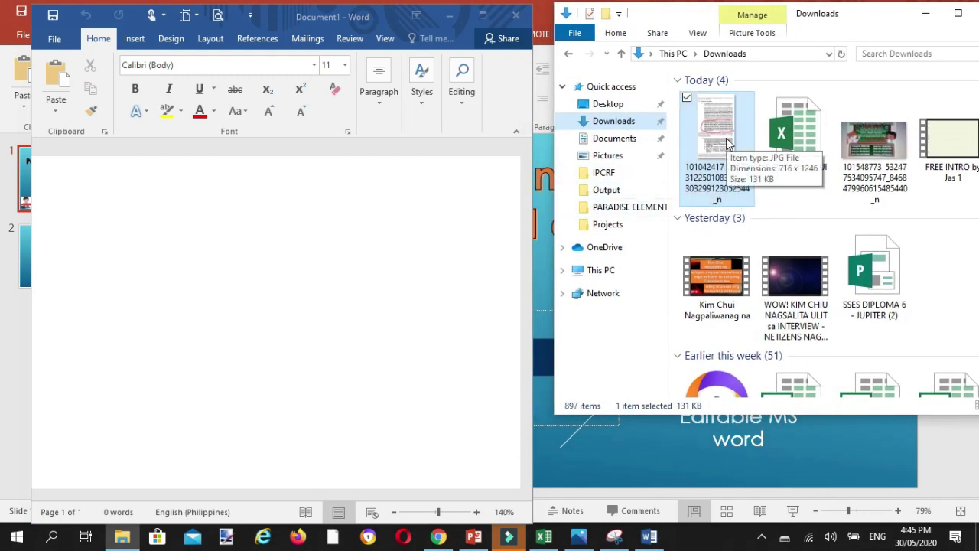
mouse_move(726, 144)
left_mouse_down()
mouse_move(633, 157)
mouse_move(237, 269)
left_mouse_up()
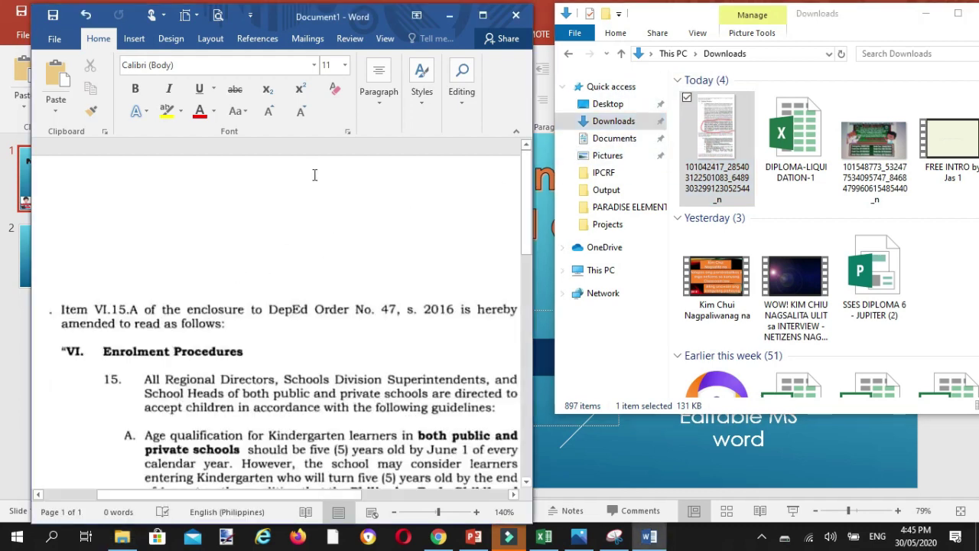
left_click(484, 16)
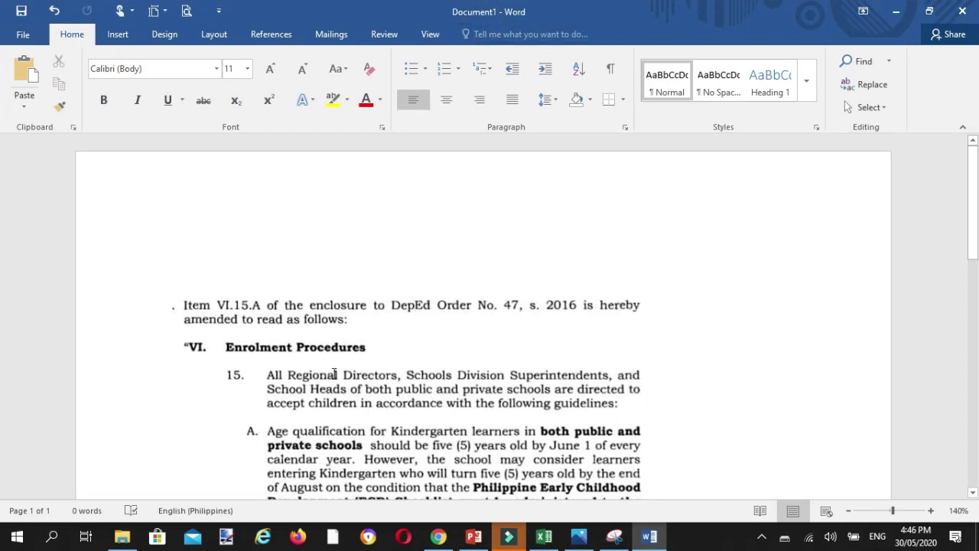
left_click(462, 280)
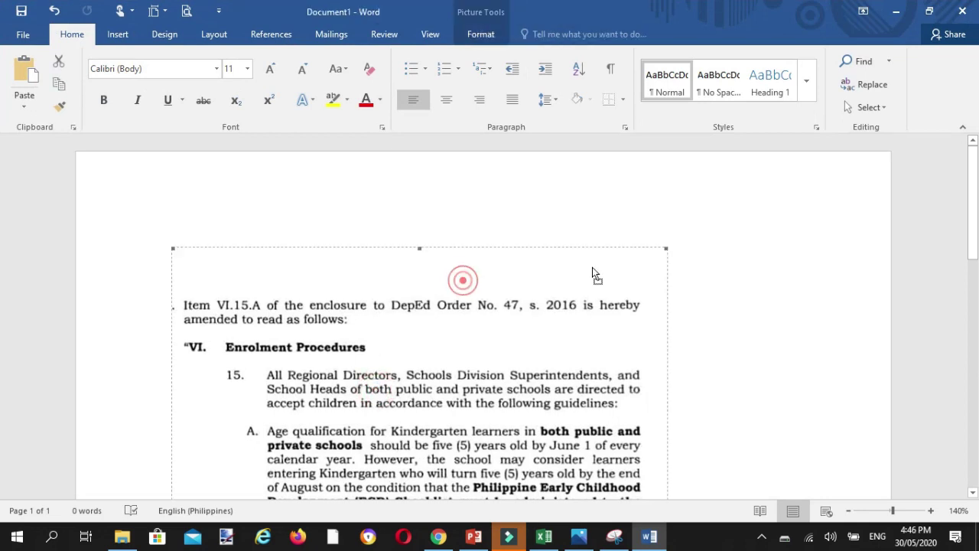
scroll(535, 290, "down", 2)
scroll(482, 299, "down", 1)
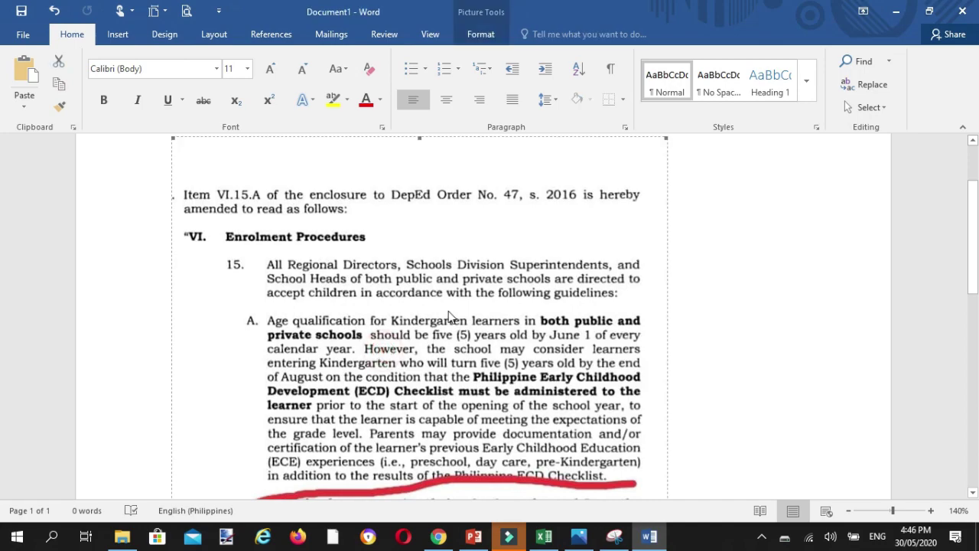
mouse_move(973, 242)
left_mouse_down()
mouse_move(973, 380)
mouse_move(973, 211)
left_mouse_up()
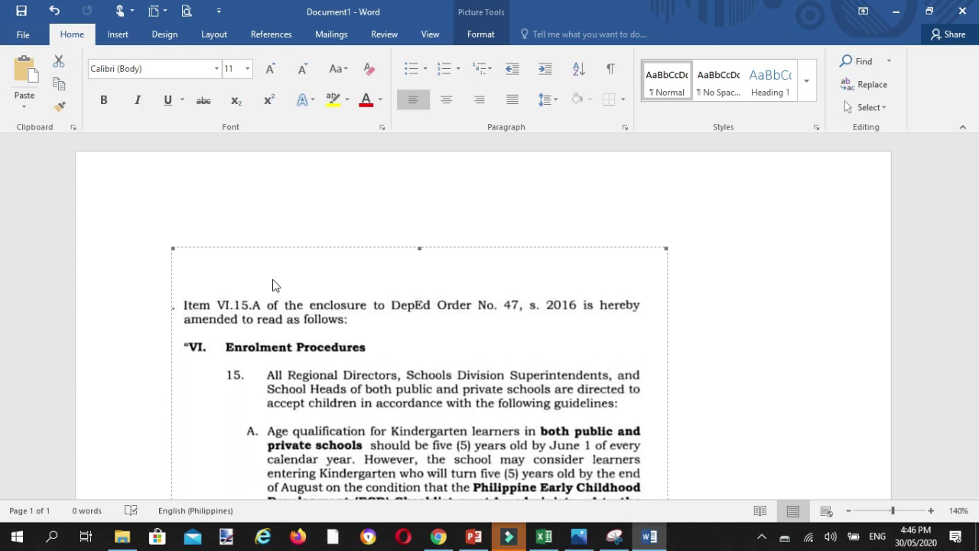
Open the full Save As window and choose PDF as the file type
left_click(31, 36)
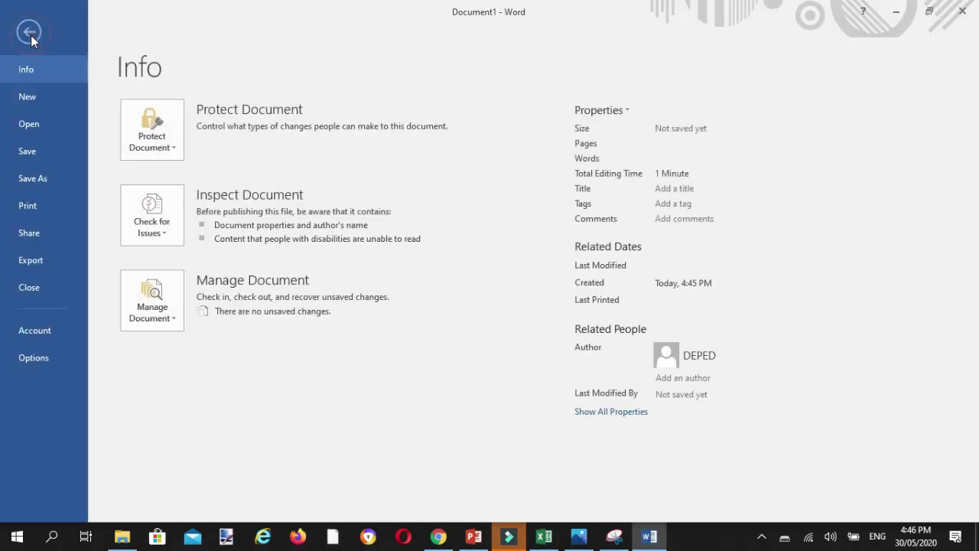
left_click(61, 178)
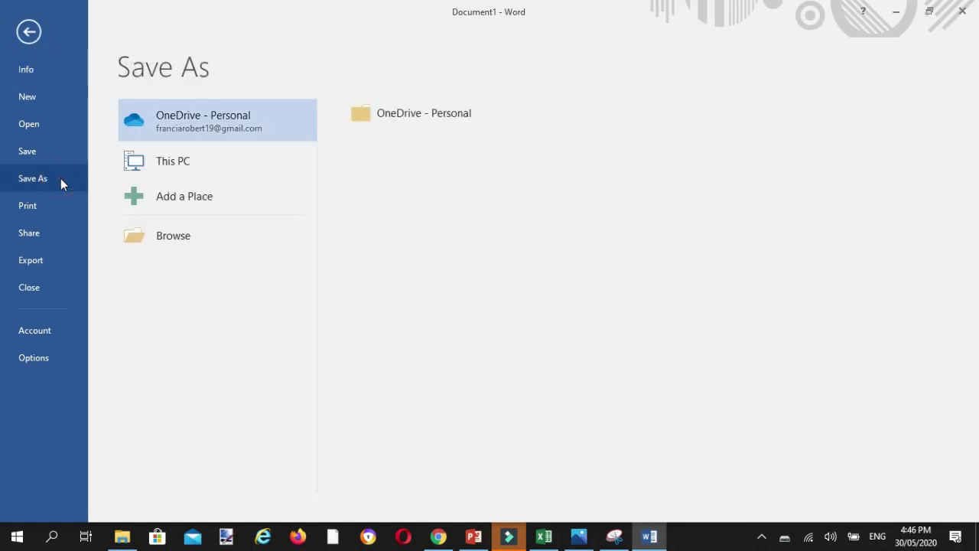
left_click(208, 240)
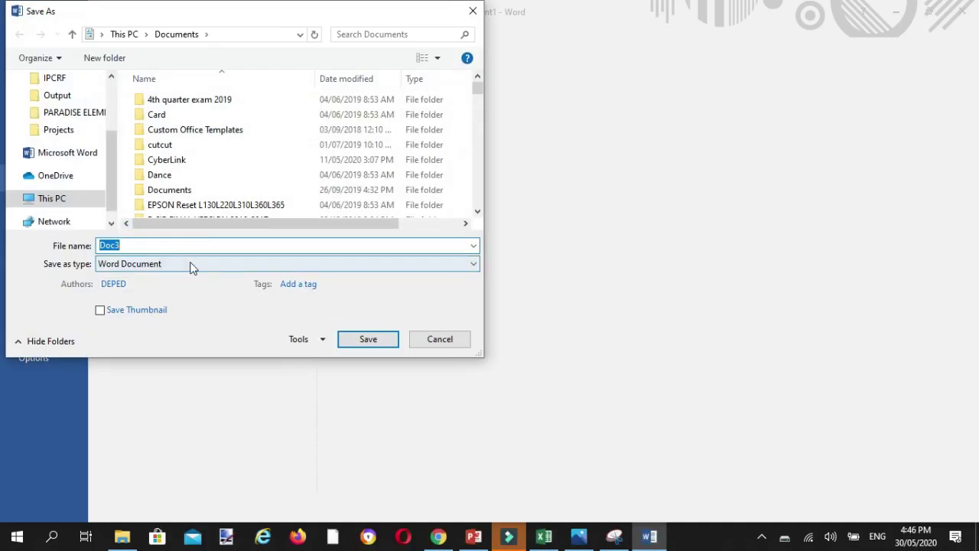
left_click(192, 264)
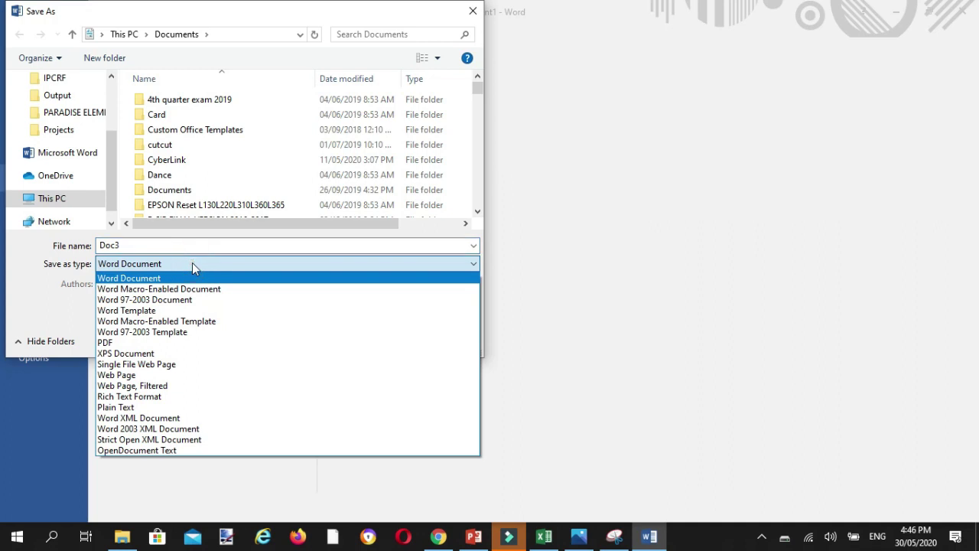
left_click(128, 343)
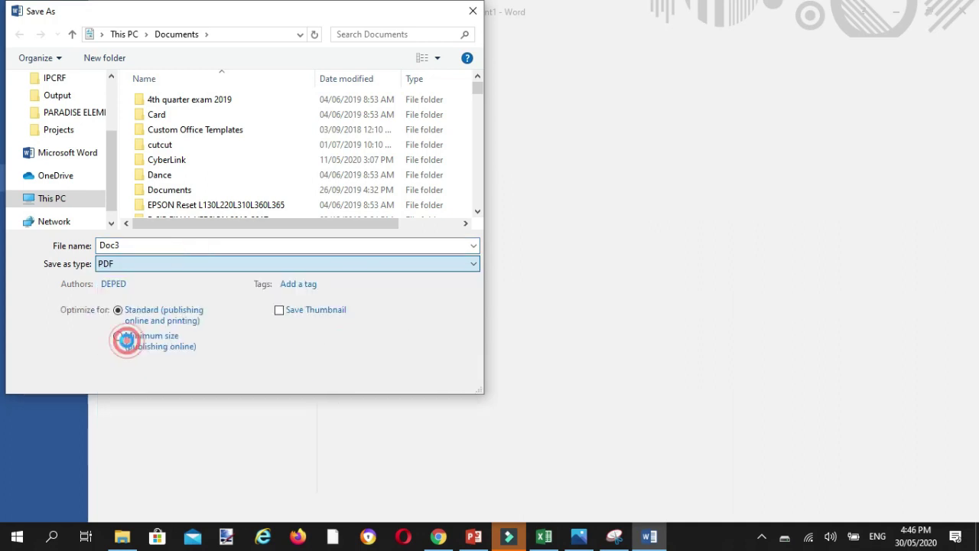
Name the file 'Photo to Ms word', pick the Output folder, and save
double_click(143, 243)
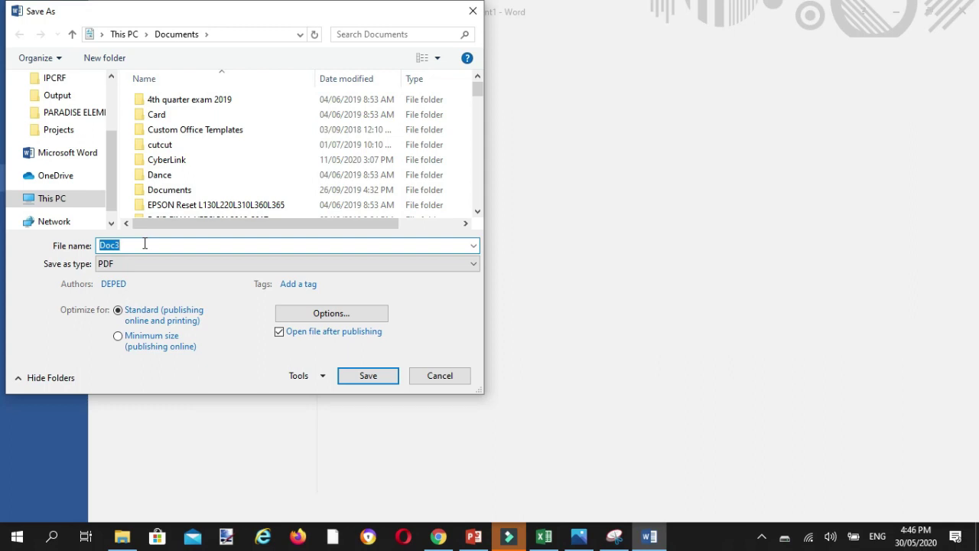
type("P")
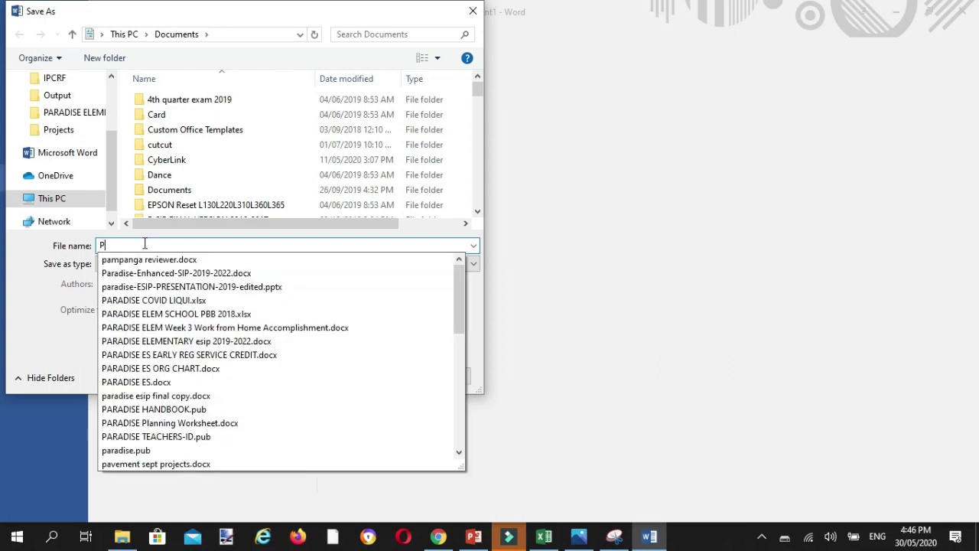
type("hoto to ")
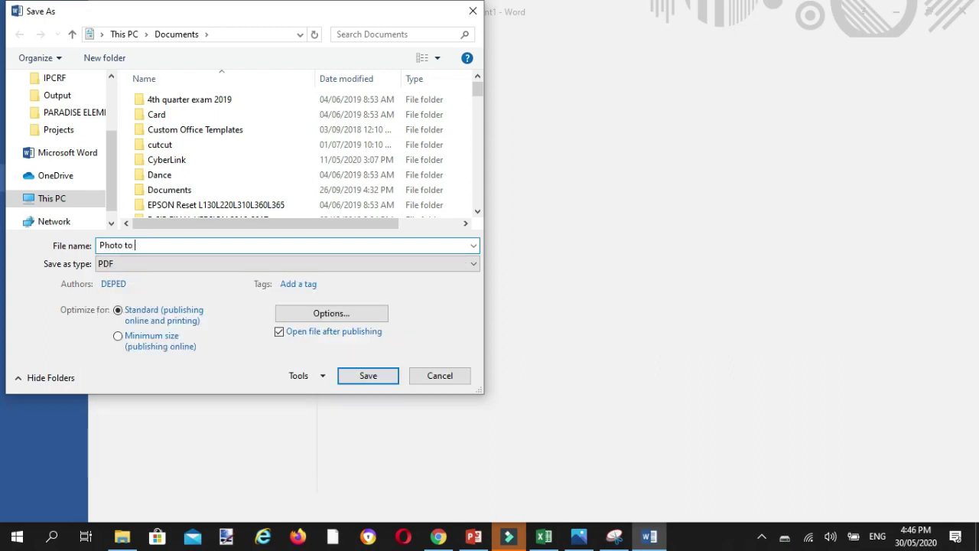
type("Ms w")
type("ord")
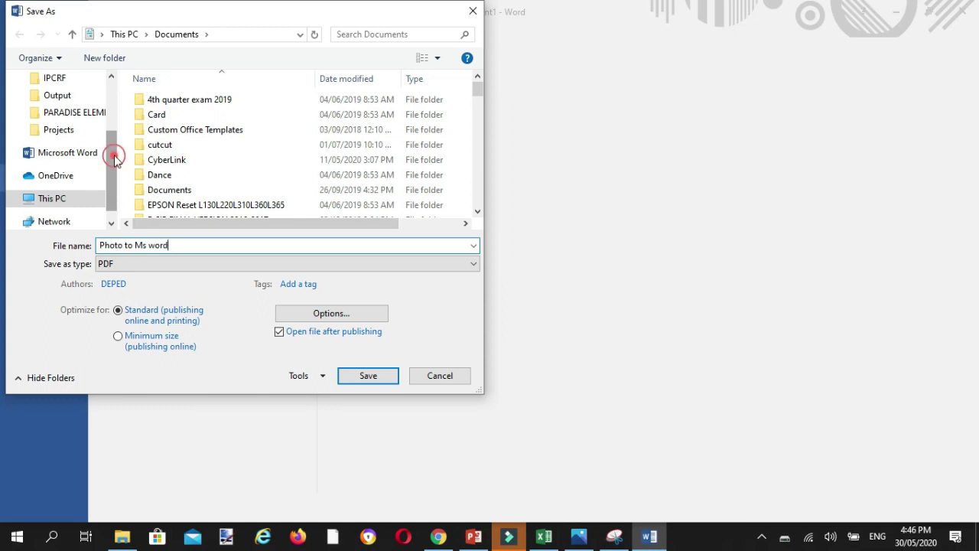
left_click_drag(114, 153, 114, 145)
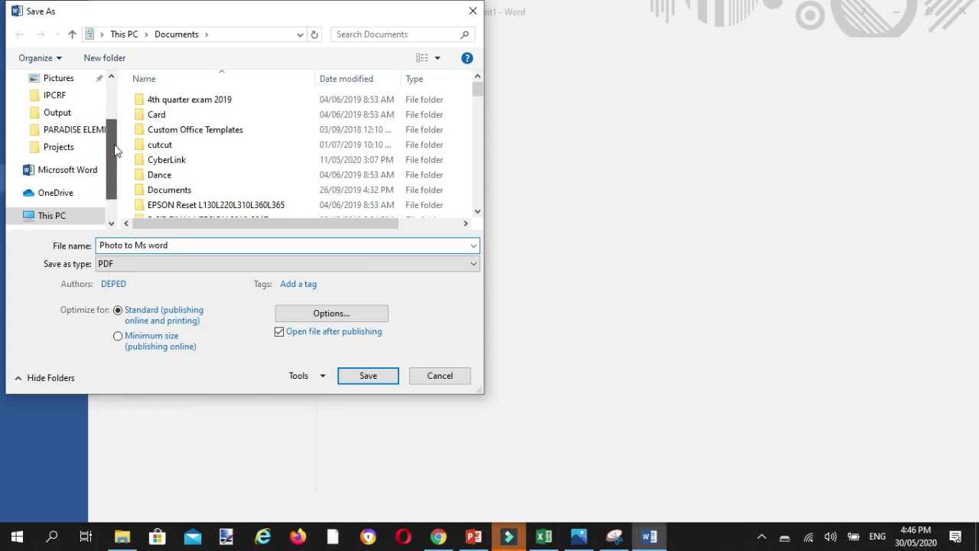
left_click(53, 113)
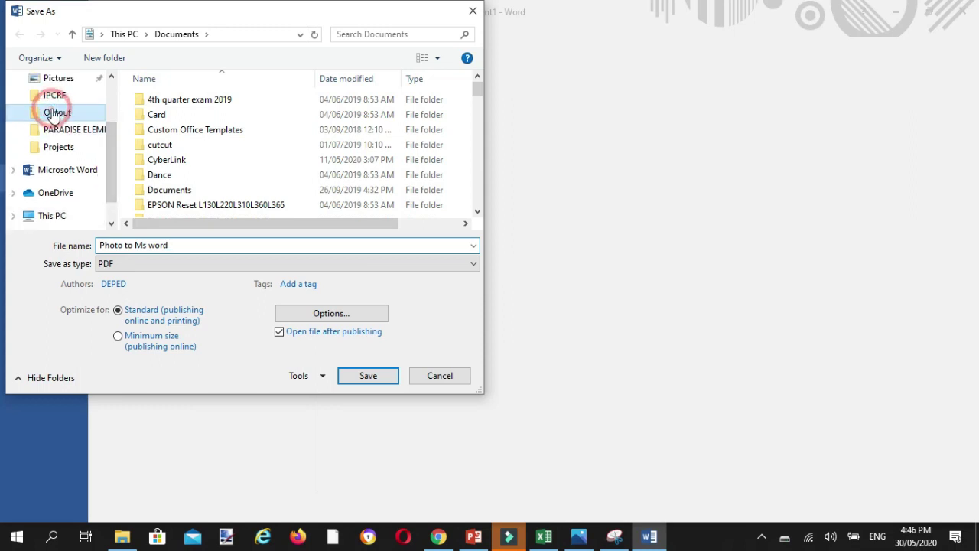
left_click(365, 374)
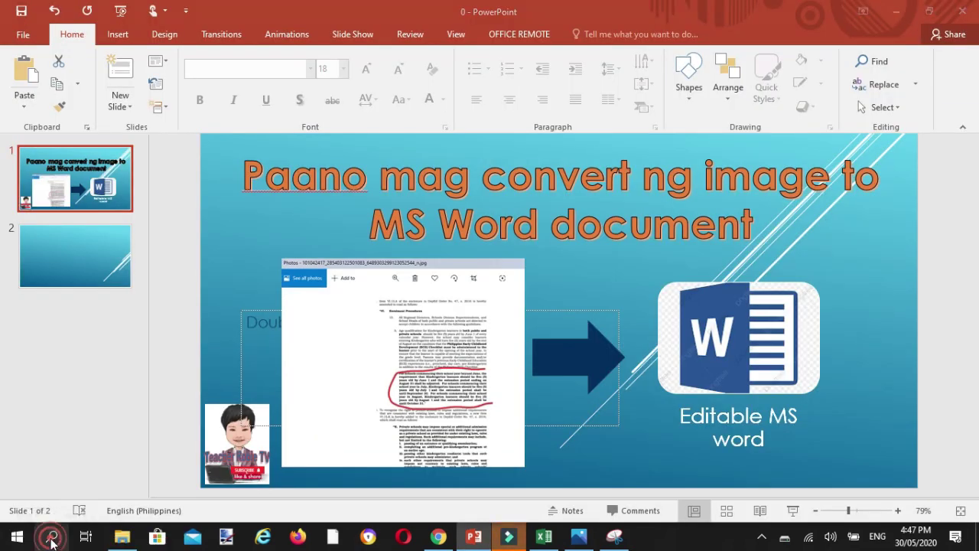
Launch Word 2016 from Windows search and restore it to a smaller window on the left
left_click(52, 538)
type("wo")
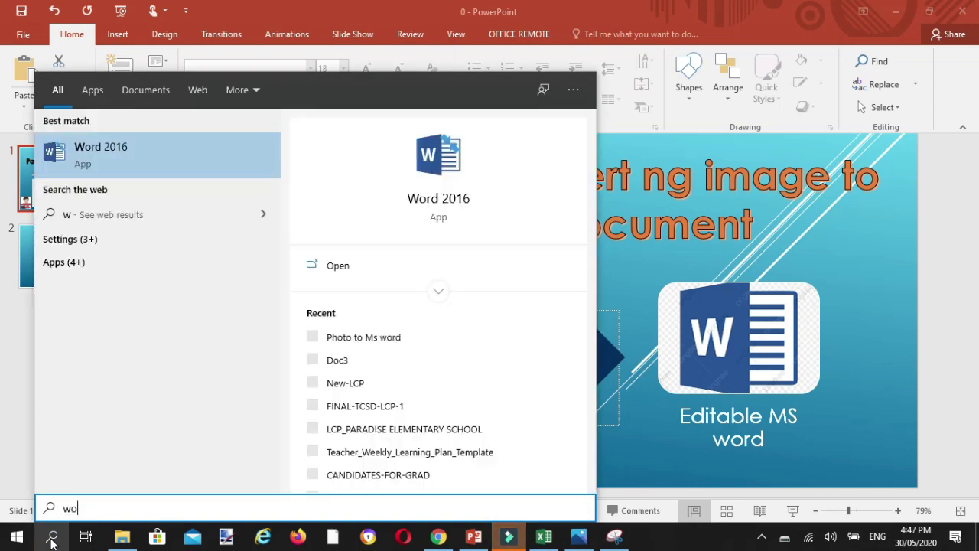
type("rd")
left_click(201, 156)
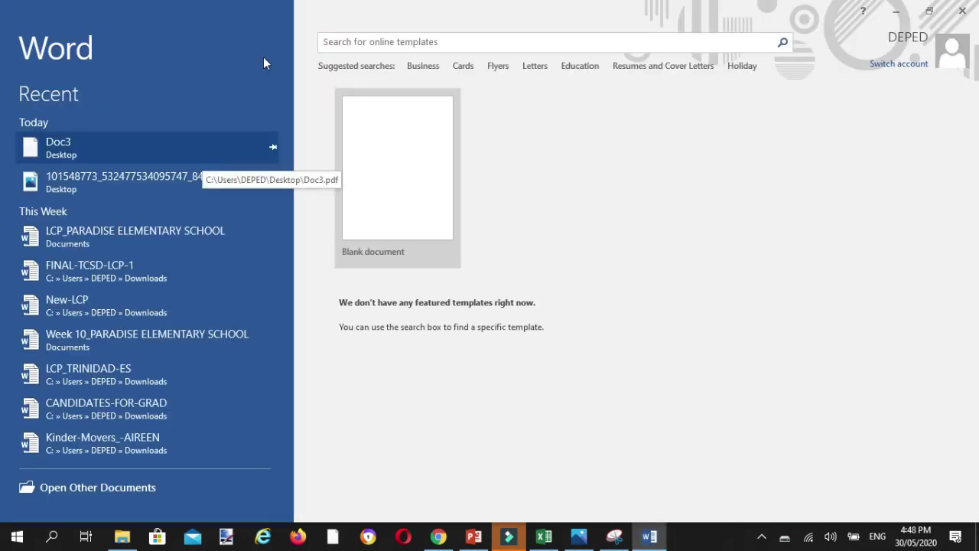
left_click(931, 10)
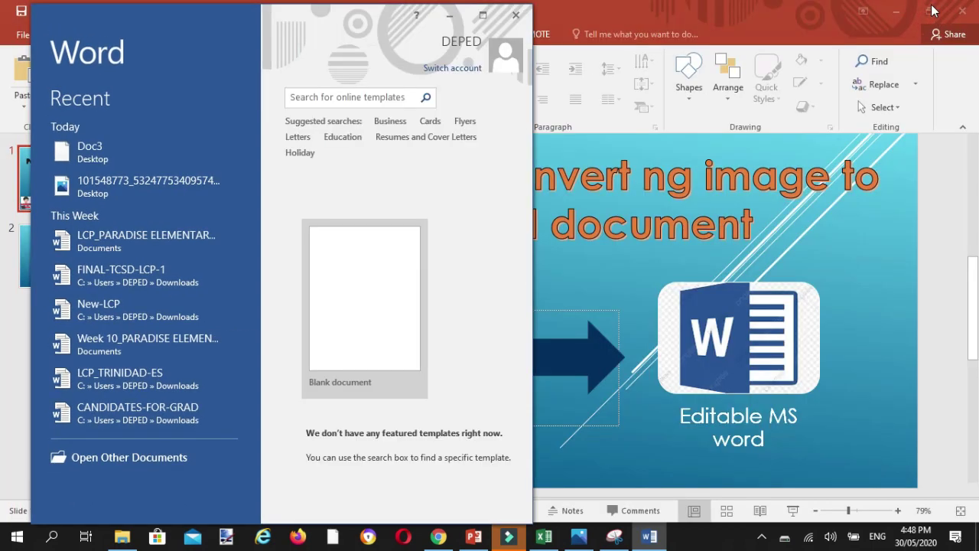
left_click_drag(341, 24, 322, 22)
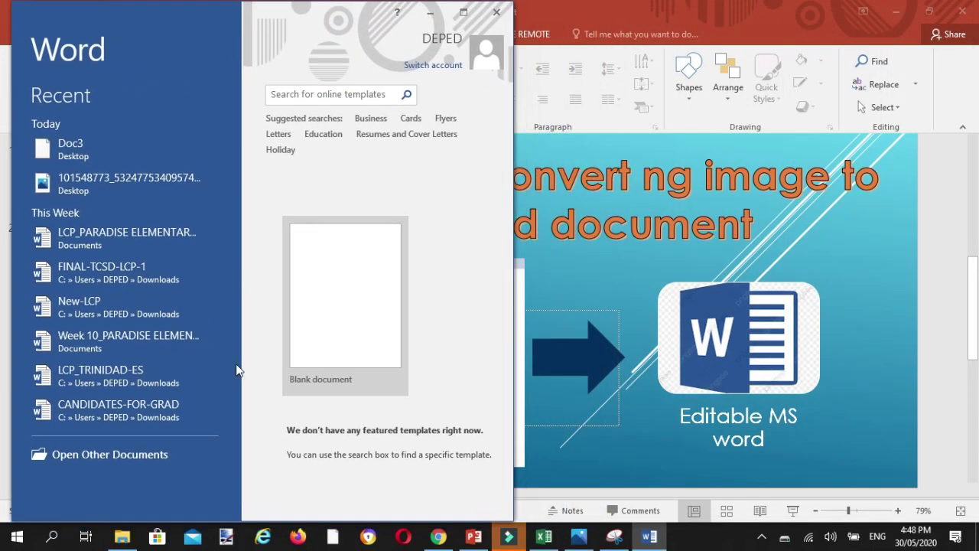
Drag the Photo to Ms word PDF from File Explorer's Output folder onto Word
left_click(116, 545)
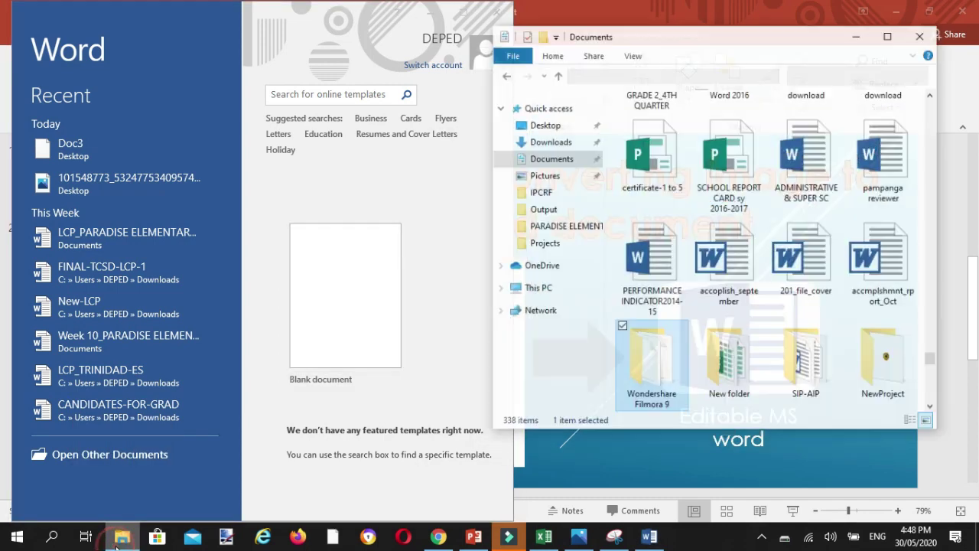
left_click(562, 201)
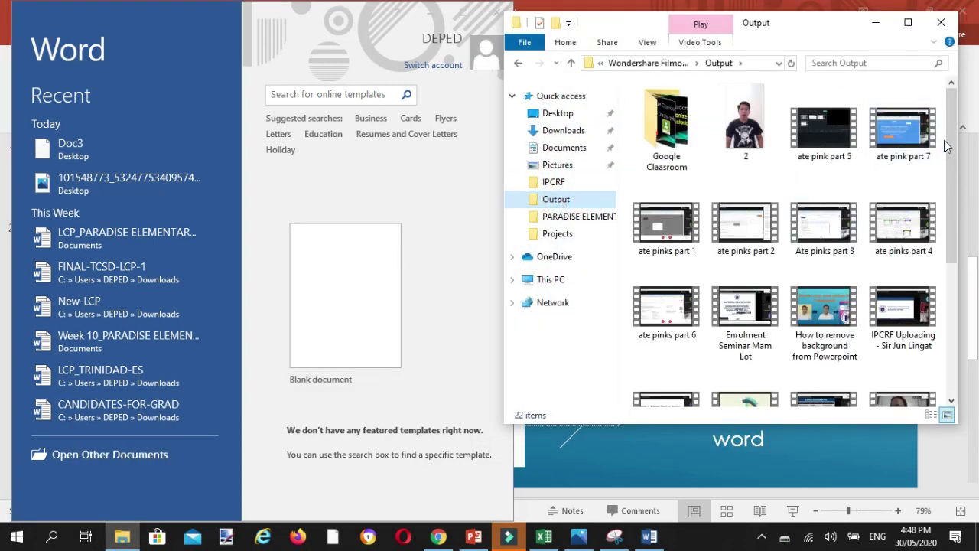
mouse_move(953, 153)
left_mouse_down()
mouse_move(964, 269)
mouse_move(966, 254)
left_mouse_up()
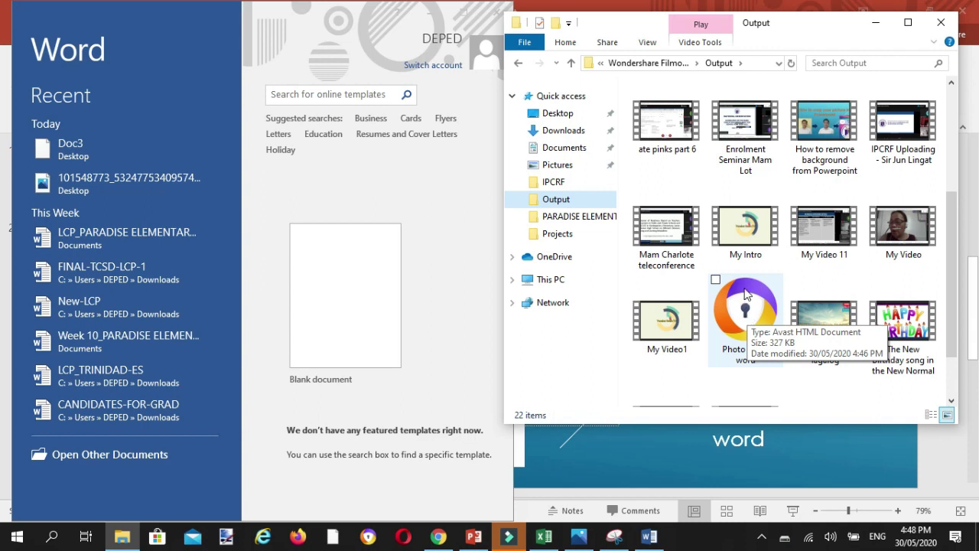
left_click_drag(746, 294, 346, 276)
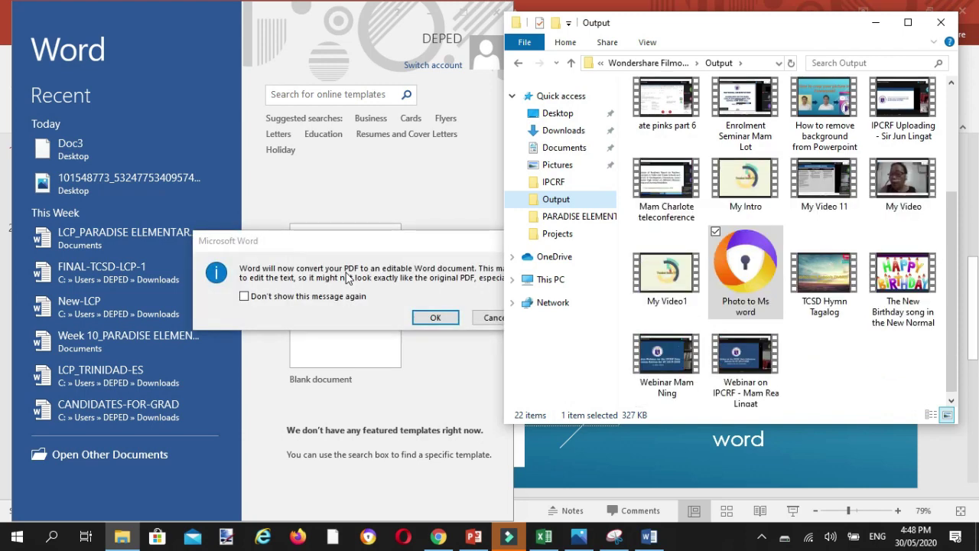
Minimize File Explorer and confirm the PDF-to-Word conversion with OK
left_click(874, 22)
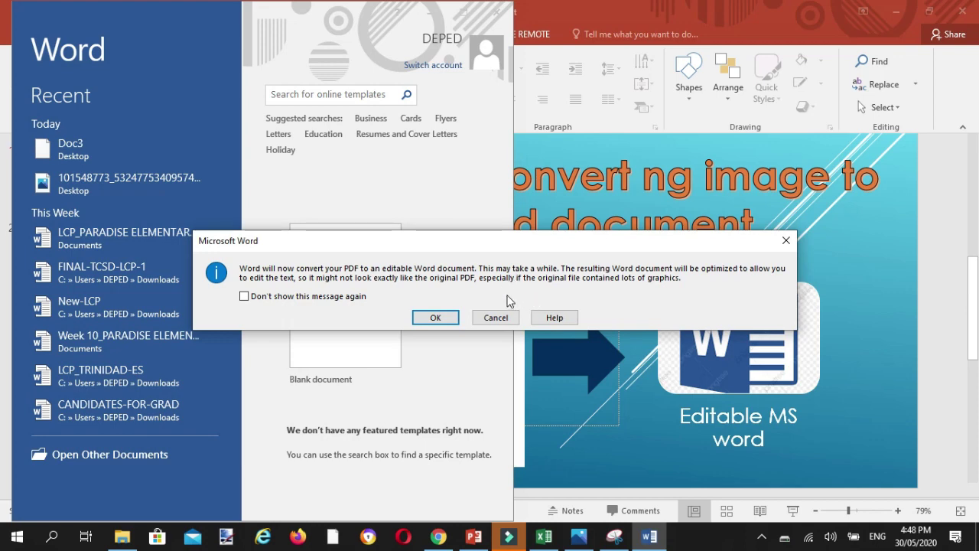
left_click(435, 317)
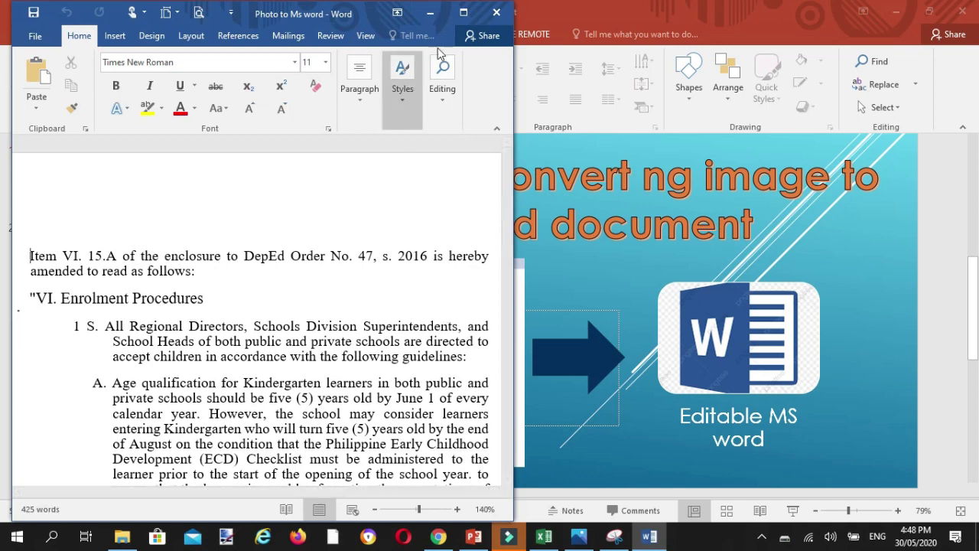
Maximize the converted memo and retype the colon after 'follows' to test editing
left_click(463, 12)
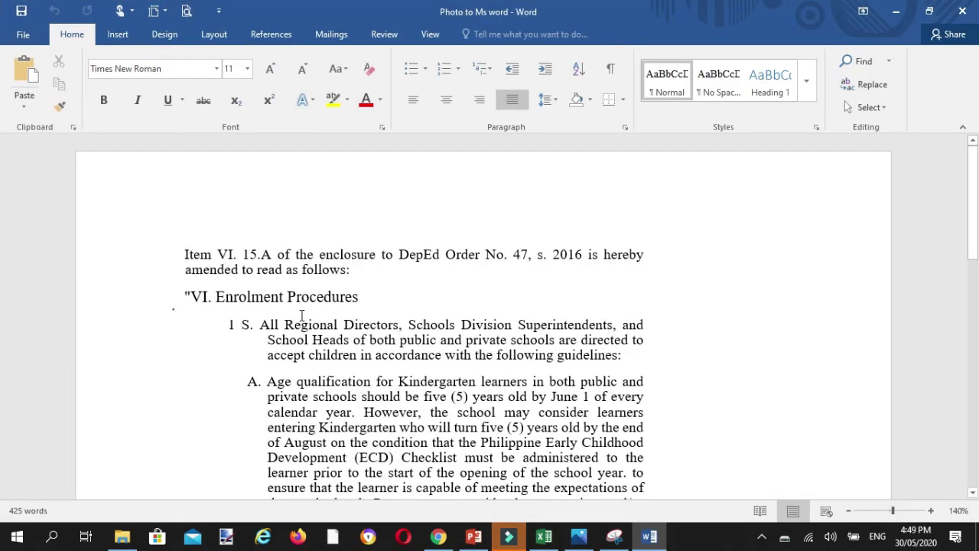
left_click(330, 271)
left_click(413, 276)
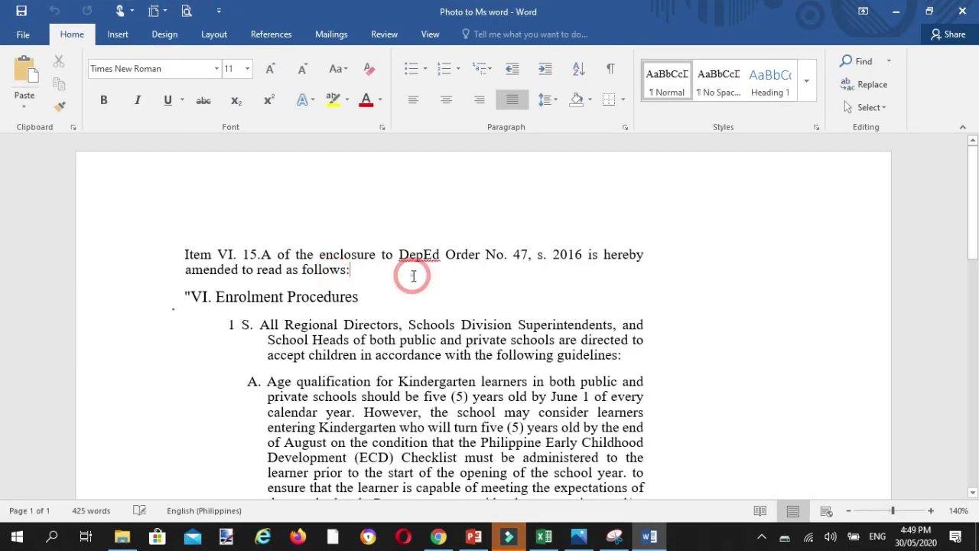
key("BackSpace")
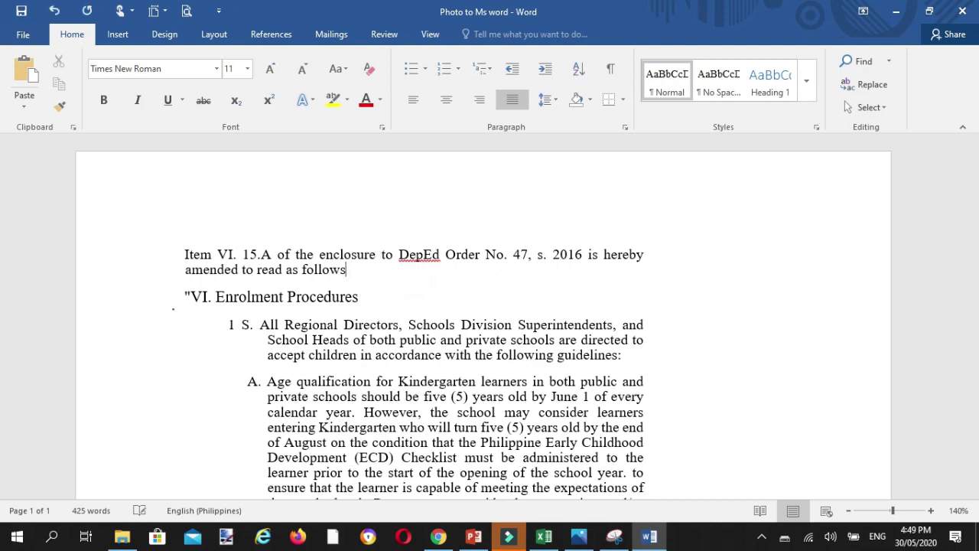
type(":")
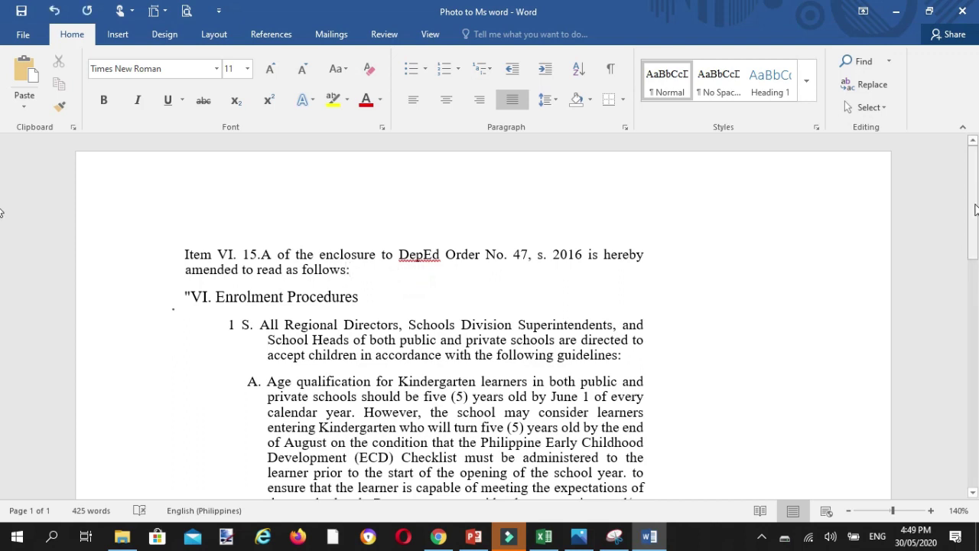
mouse_move(977, 201)
left_mouse_down()
mouse_move(976, 231)
mouse_move(976, 200)
left_mouse_up()
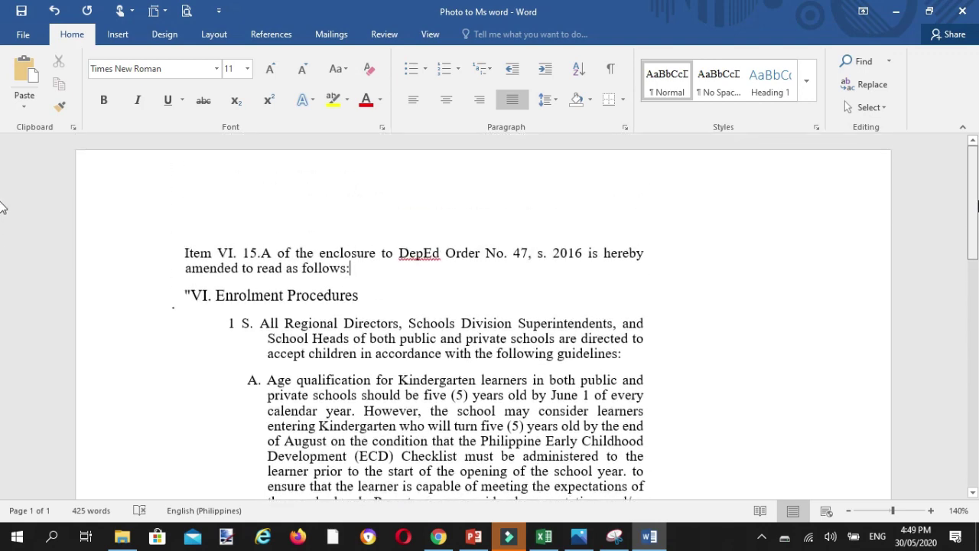
Type test characters after 'VI. Enrolment Procedures', then backspace part of them
left_click(374, 298)
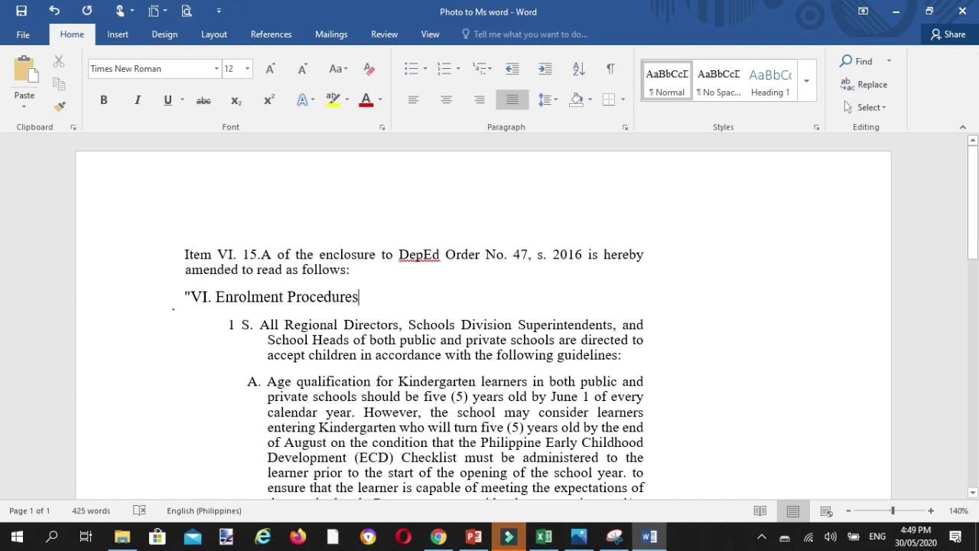
type("ksnxksnxklsnklsnclksncxksnxks")
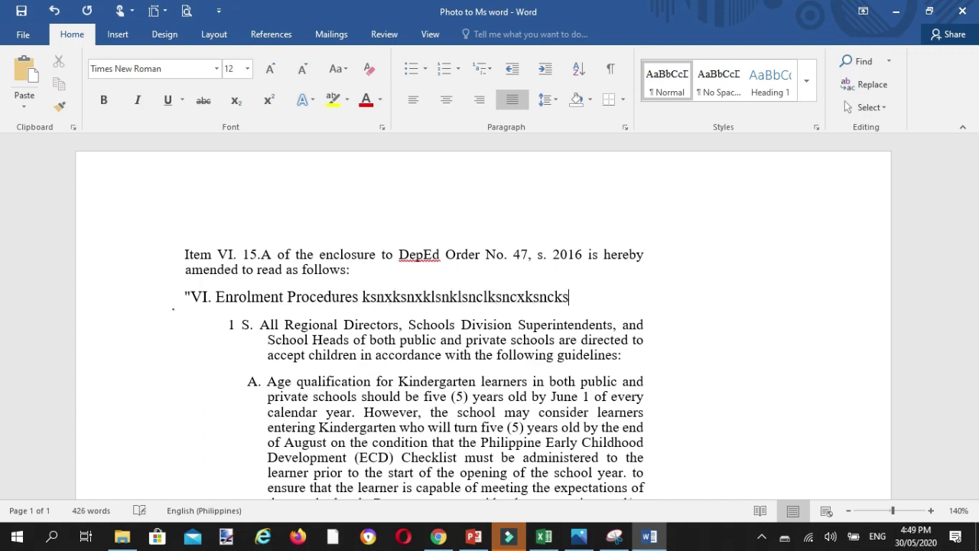
key("BackSpace")
key("BackSpace")
key("BackSpace")
key("BackSpace")
key("BackSpace")
key("BackSpace")
key("BackSpace")
key("BackSpace")
key("BackSpace")
key("BackSpace")
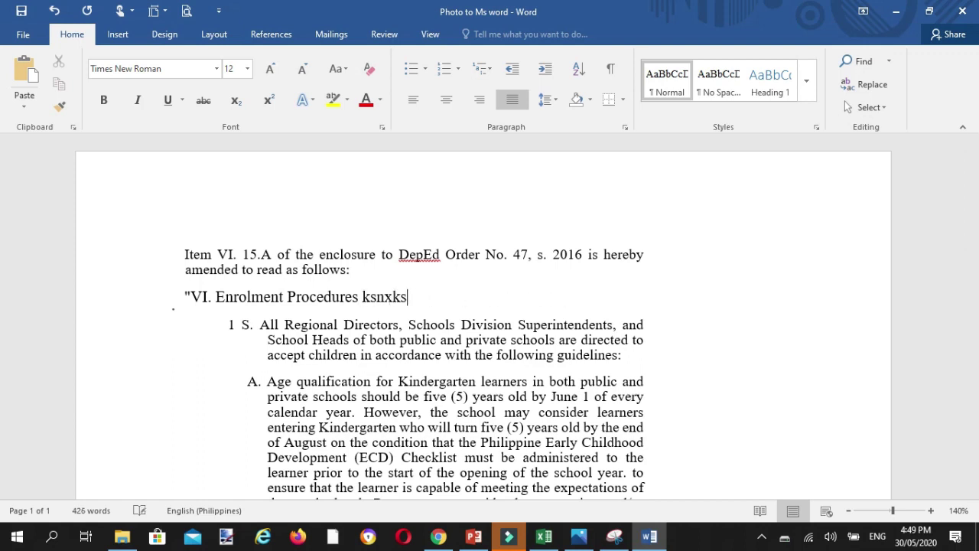
key("BackSpace")
key("BackSpace")
key("BackSpace")
key("BackSpace")
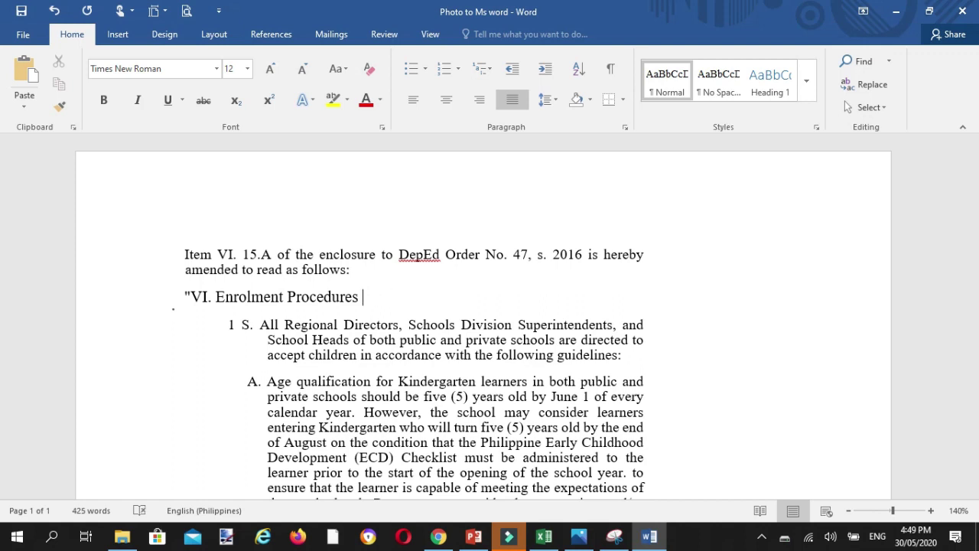